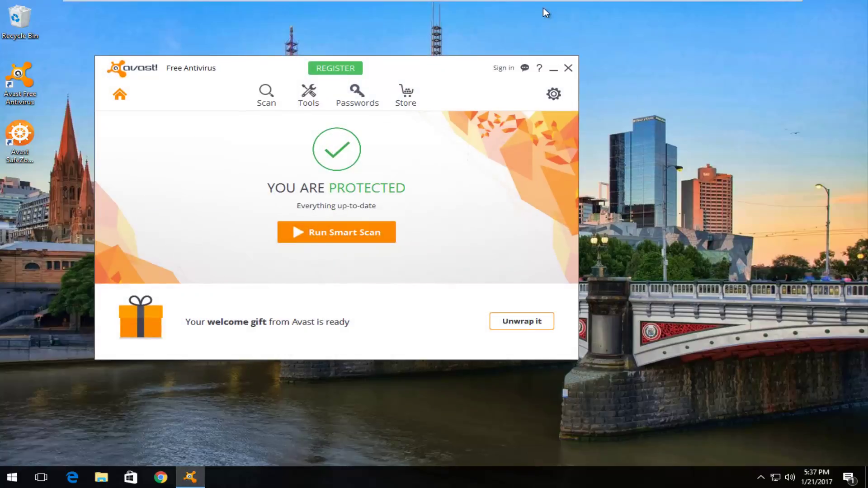
Close the Avast window and search the Start menu for 'programs and features'
left_click(569, 69)
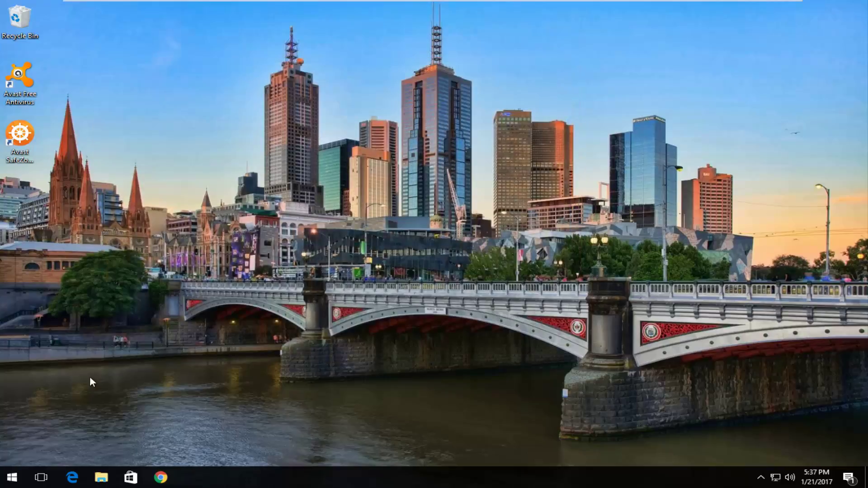
left_click(11, 478)
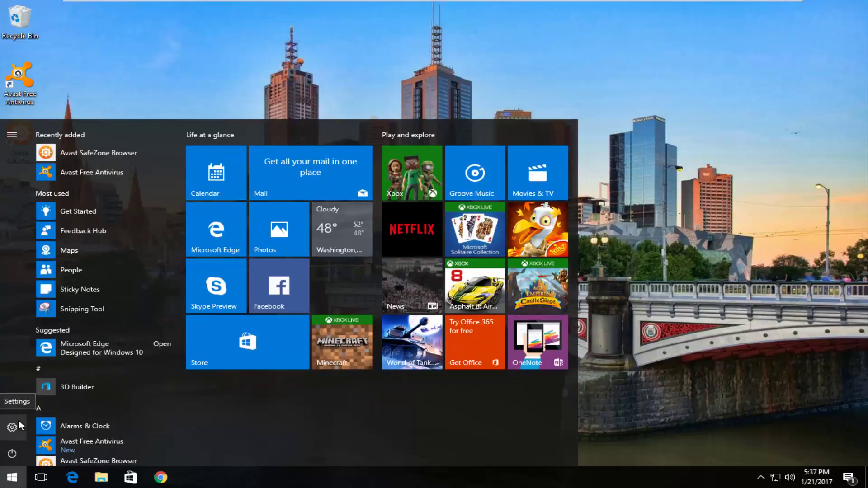
left_click(12, 426)
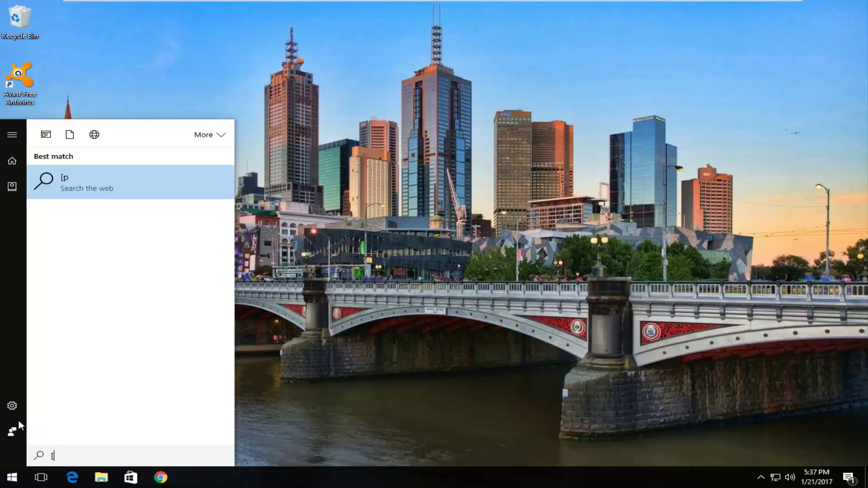
key("BackSpace")
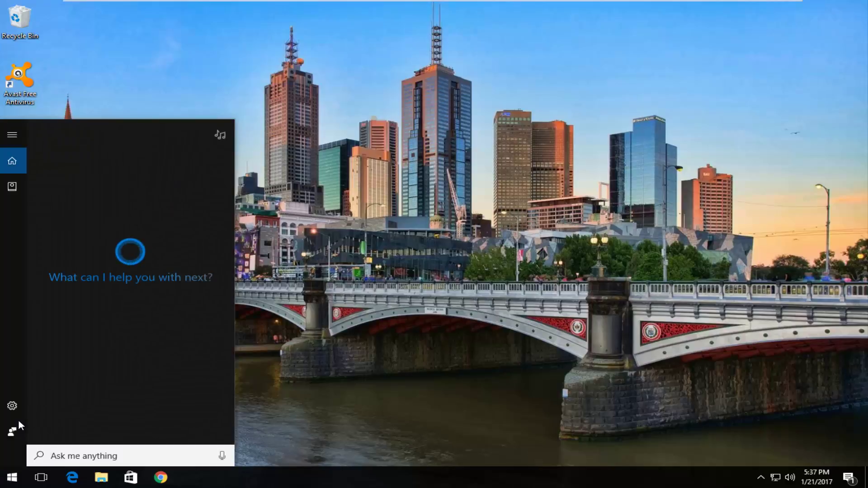
type("programs")
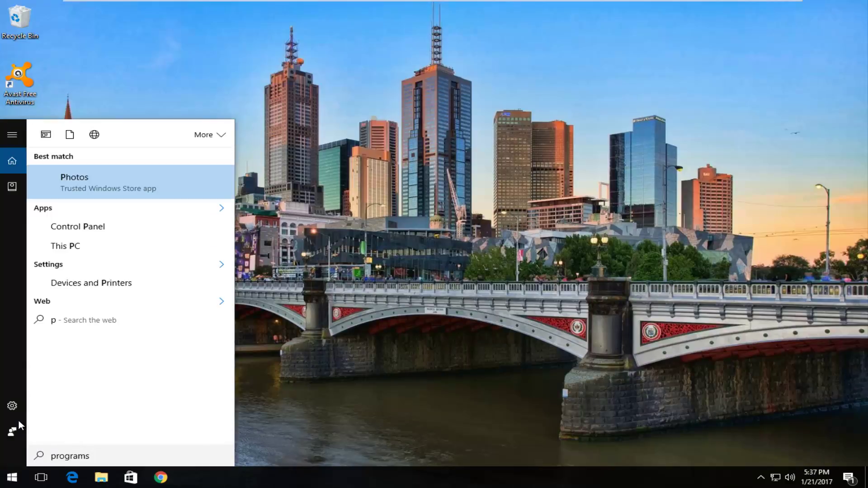
type(" and")
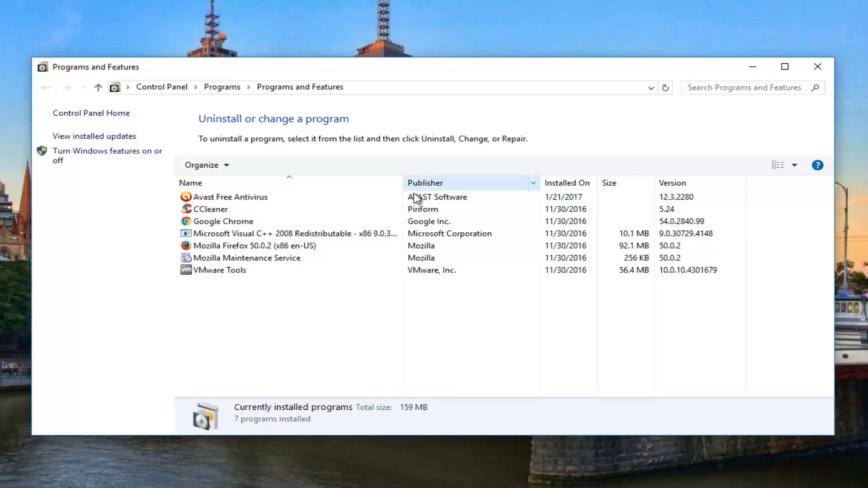
Select Avast Free Antivirus (AVAST Software 12.3.2280) in the Programs and Features list
left_click(227, 198)
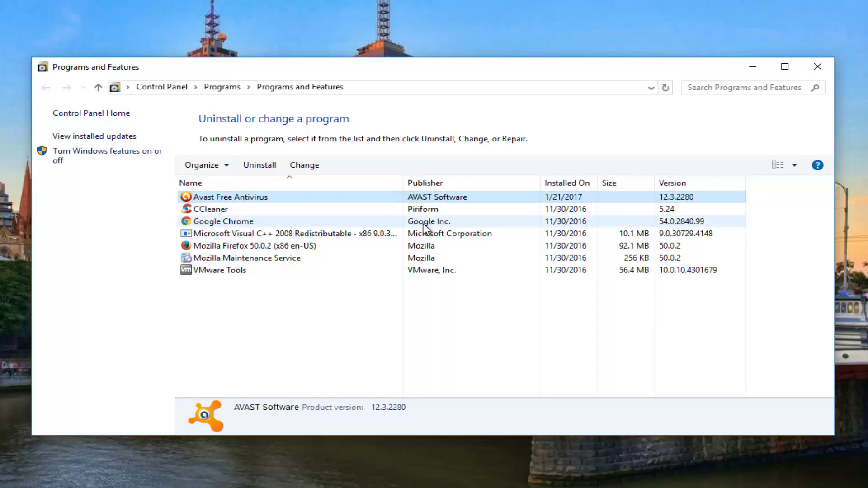
left_click(270, 213)
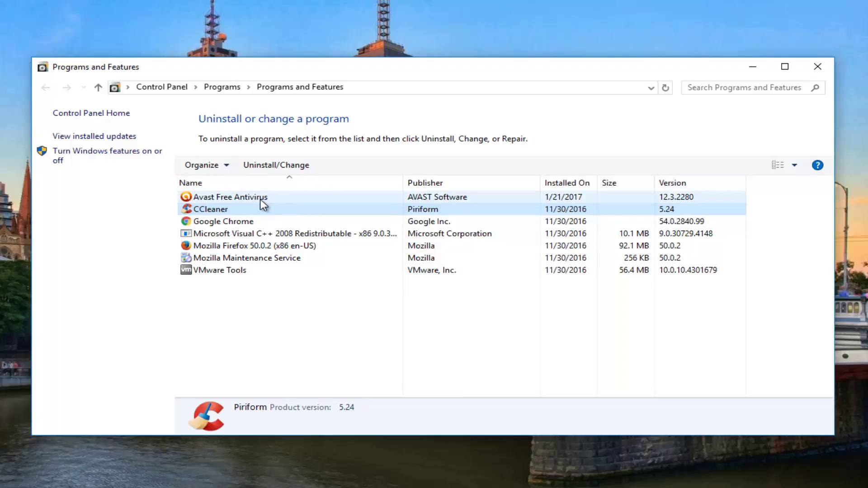
left_click(248, 198)
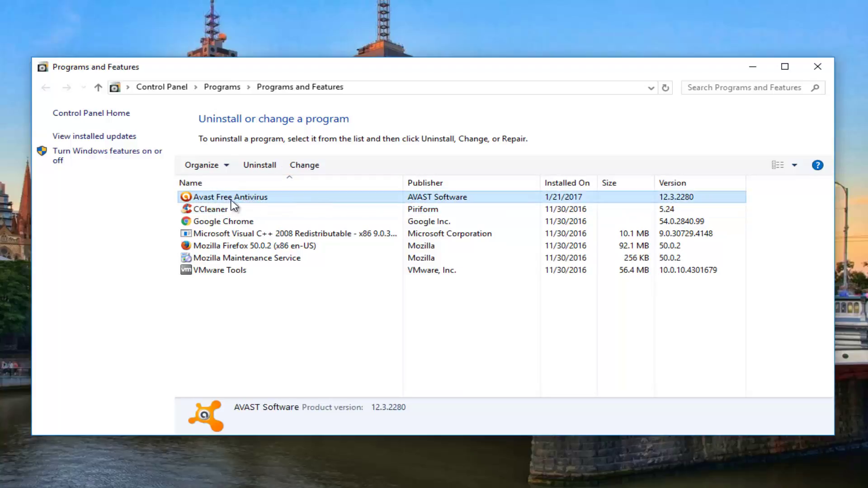
Uninstall Avast Free Antivirus, choosing removal instead of repair in Avast Setup
left_click(253, 166)
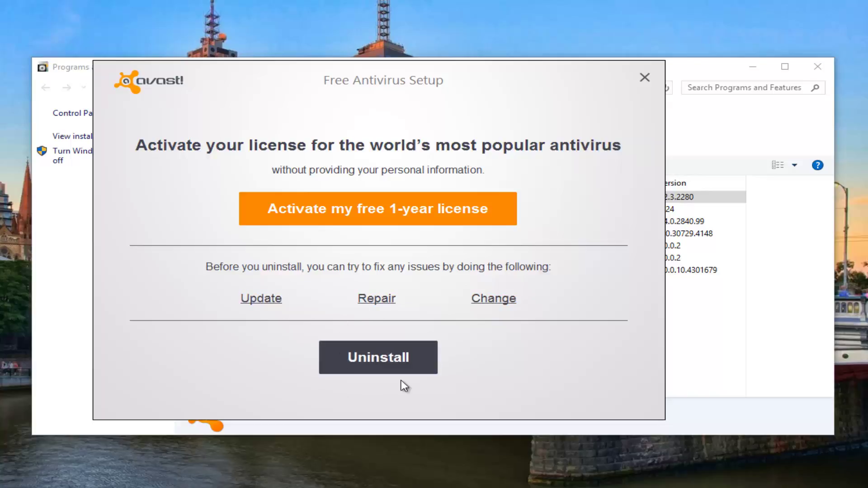
left_click(359, 358)
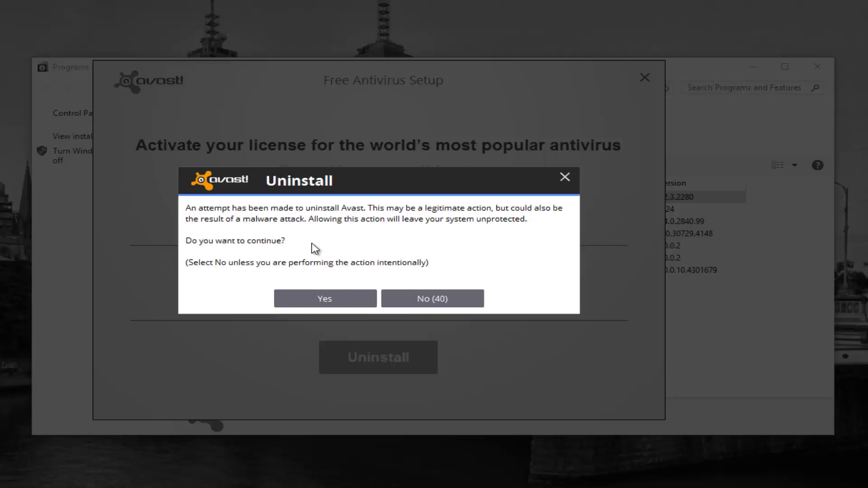
Answer Yes to the Avast uninstall warning and let the uninstaller finish
left_click(328, 304)
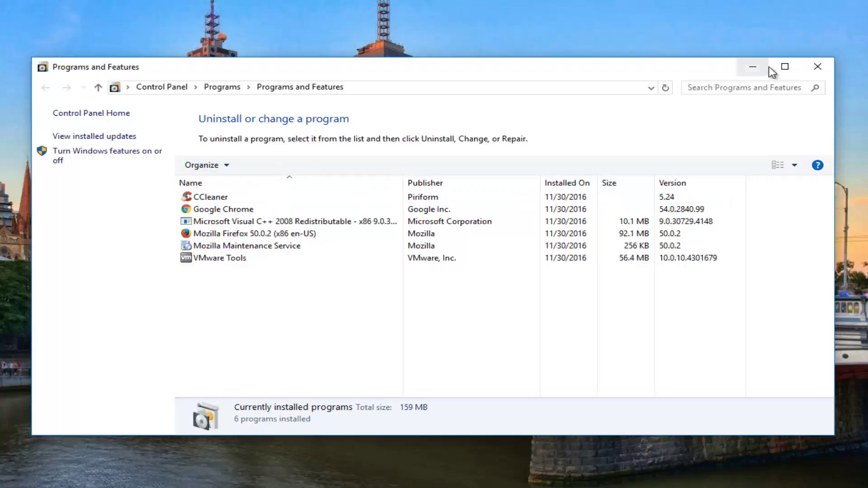
left_click(817, 66)
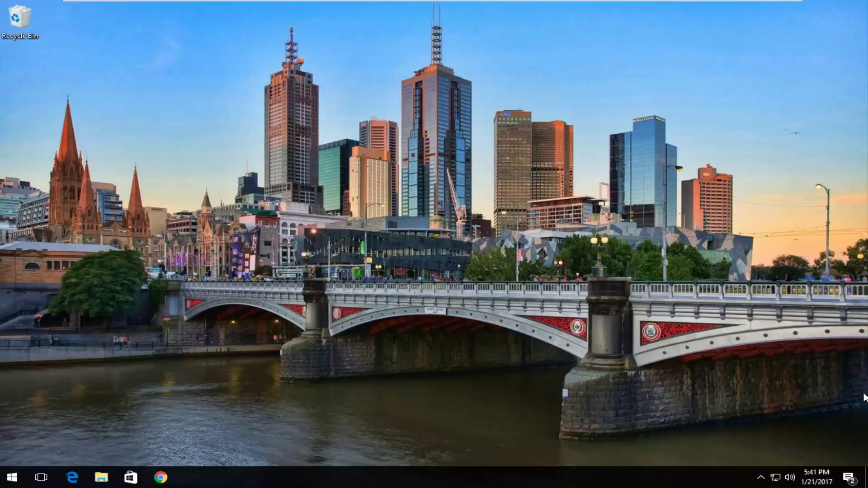
left_click(761, 478)
Search the Start menu for 'disk cleanup', fix the typo, and launch Disk Cleanup
left_click(12, 478)
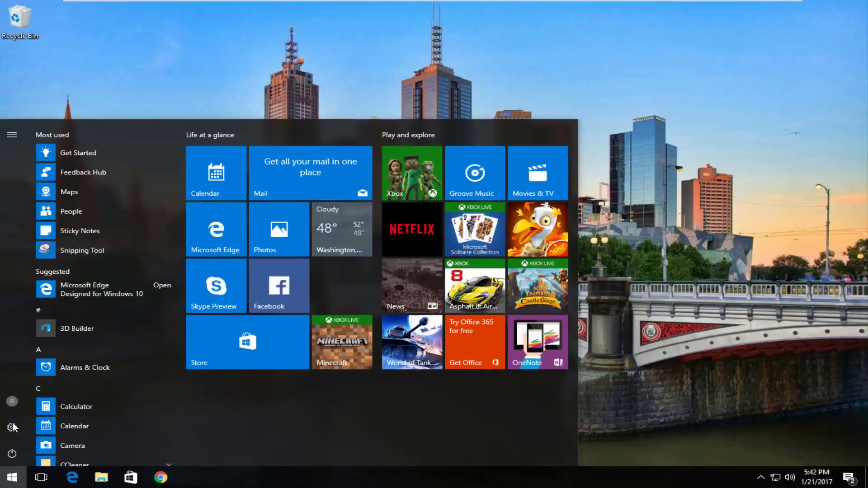
type("diskc le")
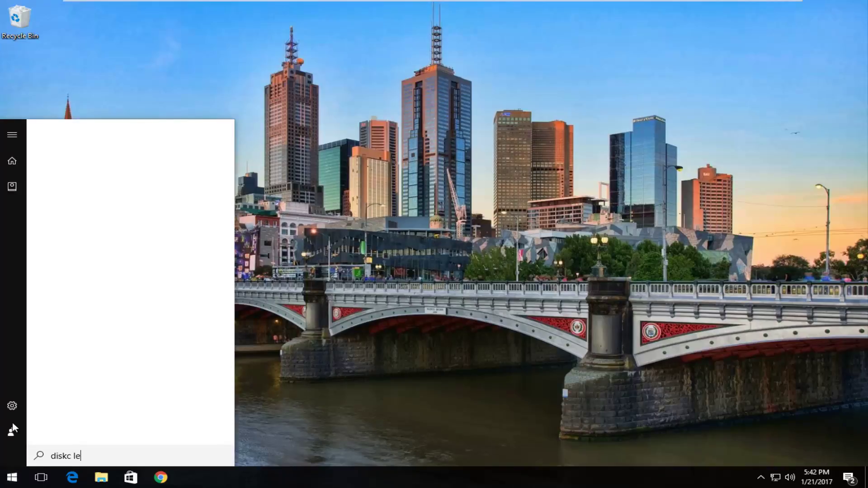
key("BackSpace")
key("BackSpace")
key("BackSpace")
key("BackSpace")
type(" clean")
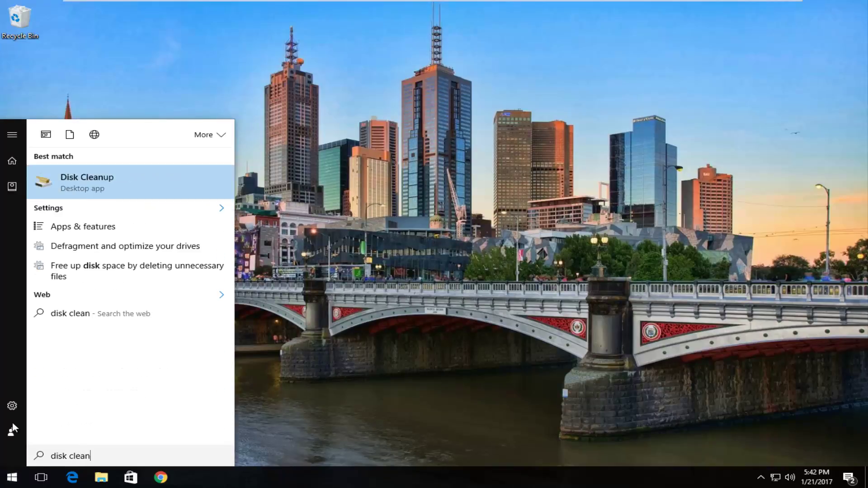
type("up")
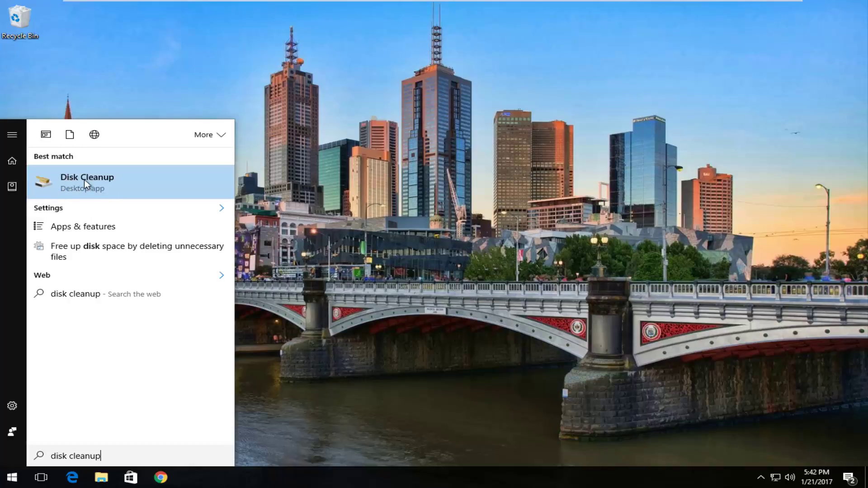
left_click(113, 184)
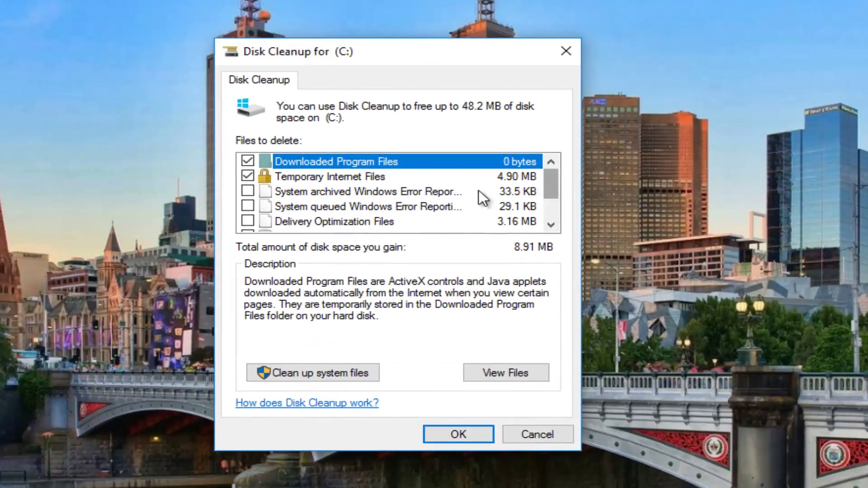
left_click(336, 177)
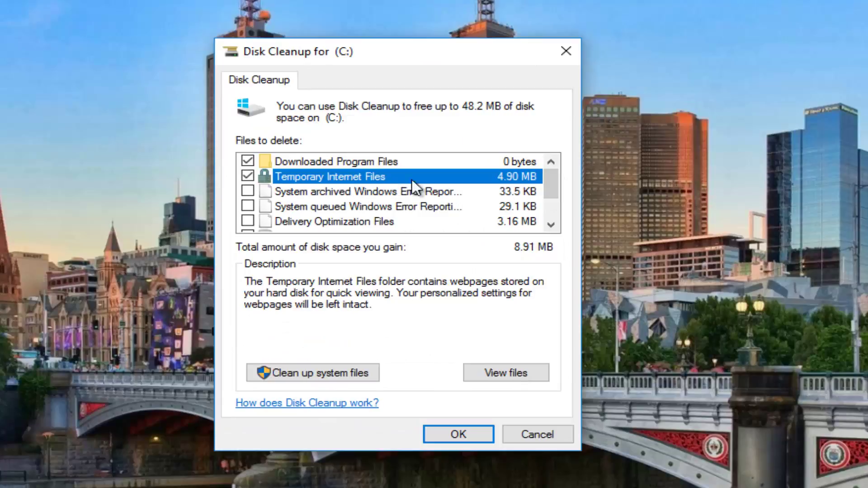
left_click(542, 192)
mouse_move(552, 193)
left_mouse_down()
mouse_move(550, 223)
mouse_move(544, 171)
left_mouse_up()
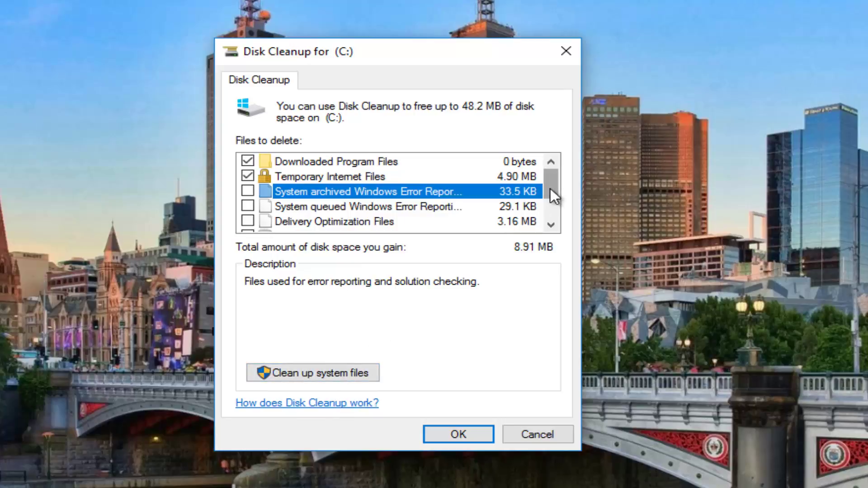
mouse_move(551, 189)
left_mouse_down()
mouse_move(556, 211)
mouse_move(558, 188)
mouse_move(379, 168)
left_mouse_up()
scroll(543, 201, "down", 1)
scroll(543, 203, "down", 2)
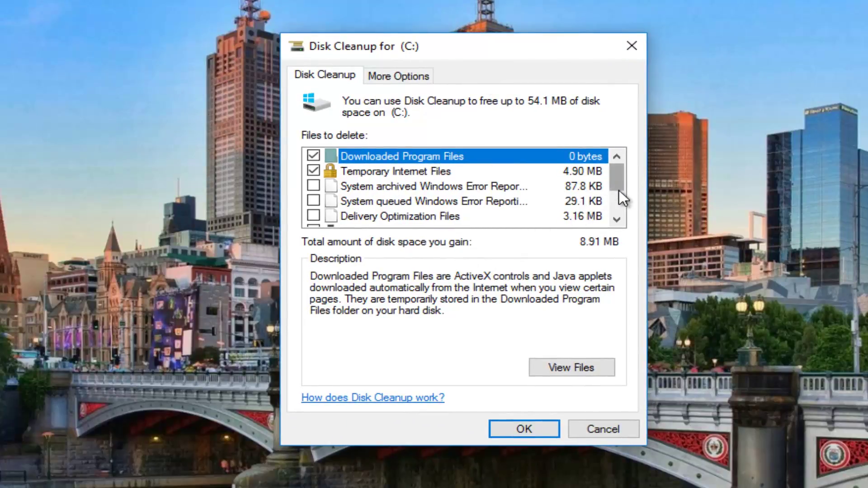
mouse_move(619, 190)
left_mouse_down()
mouse_move(620, 222)
mouse_move(646, 194)
mouse_move(608, 152)
left_mouse_up()
Submit the checked 8.91 MB of file categories for deletion in Disk Cleanup for (C:)
left_click(618, 194)
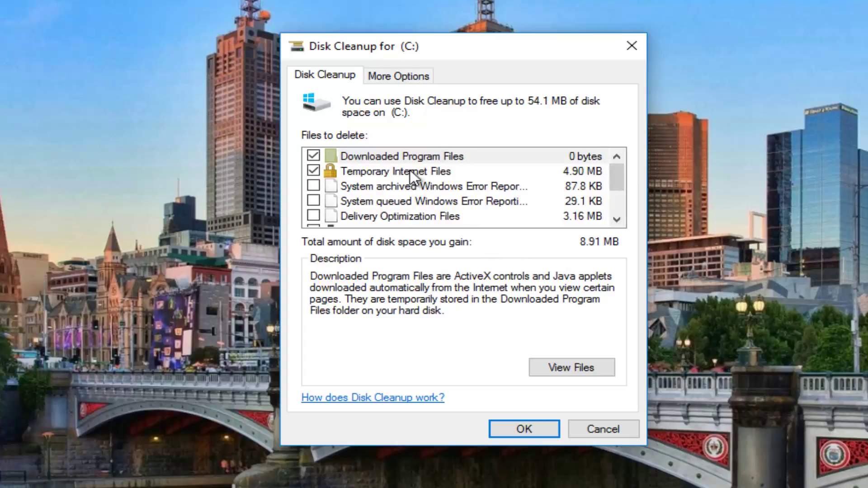
left_click(520, 433)
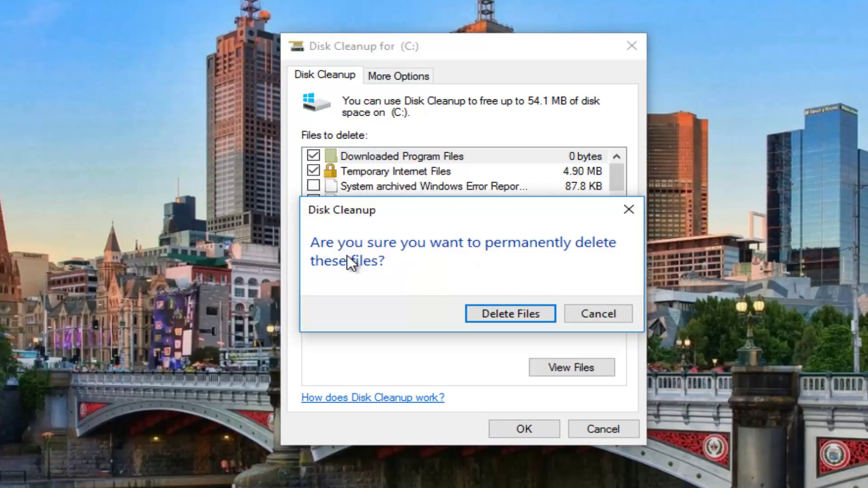
Approve Delete Files and let Disk Cleanup clear the selected files from drive C:
left_click(511, 315)
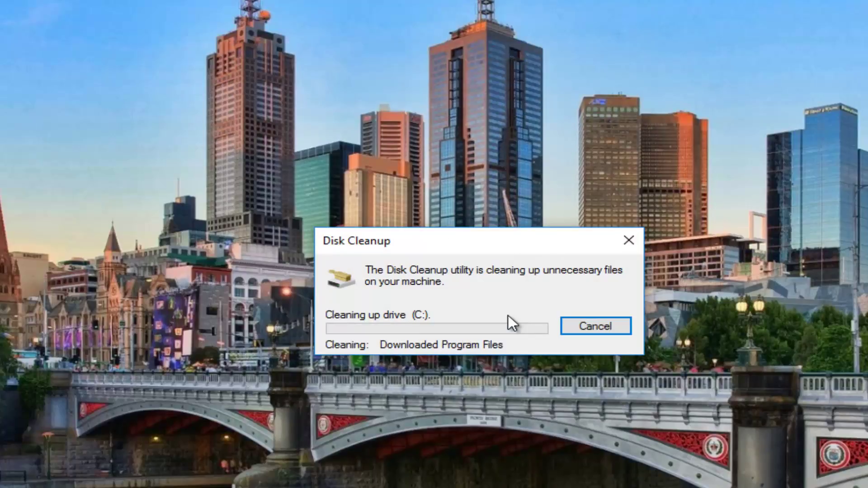